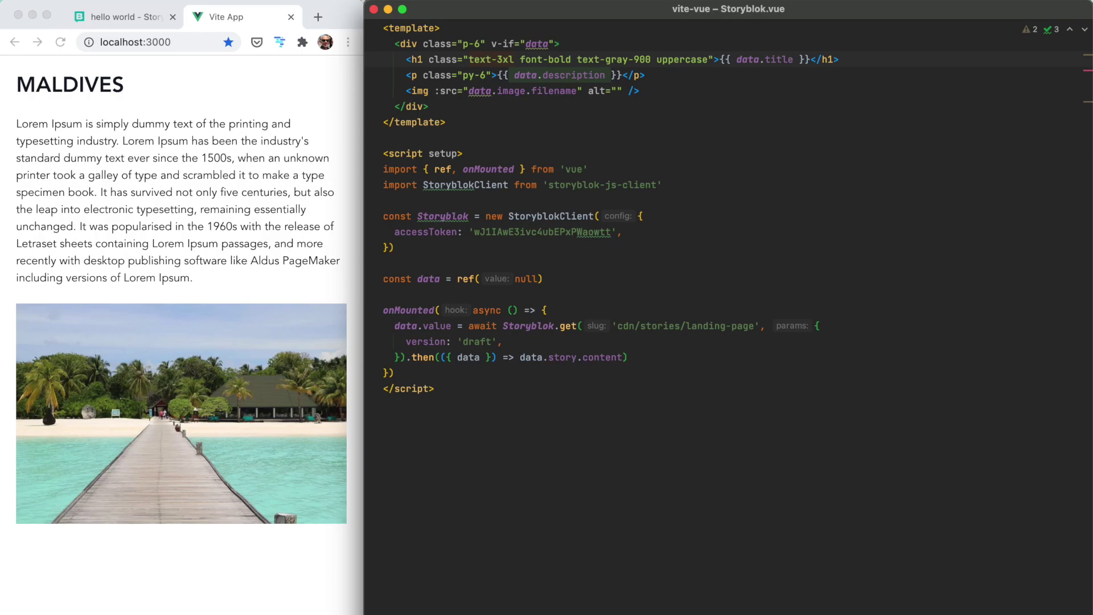
- Change the Description field's type from Textarea to Richtext in the page schema and save it
left_click(643, 218)
left_click(128, 19)
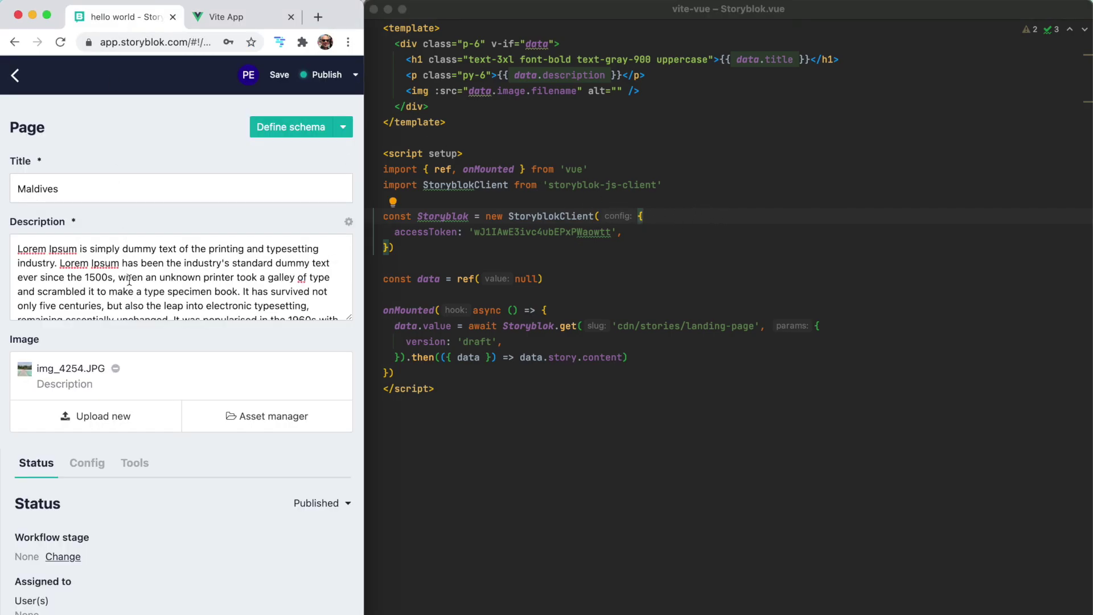
left_click(347, 223)
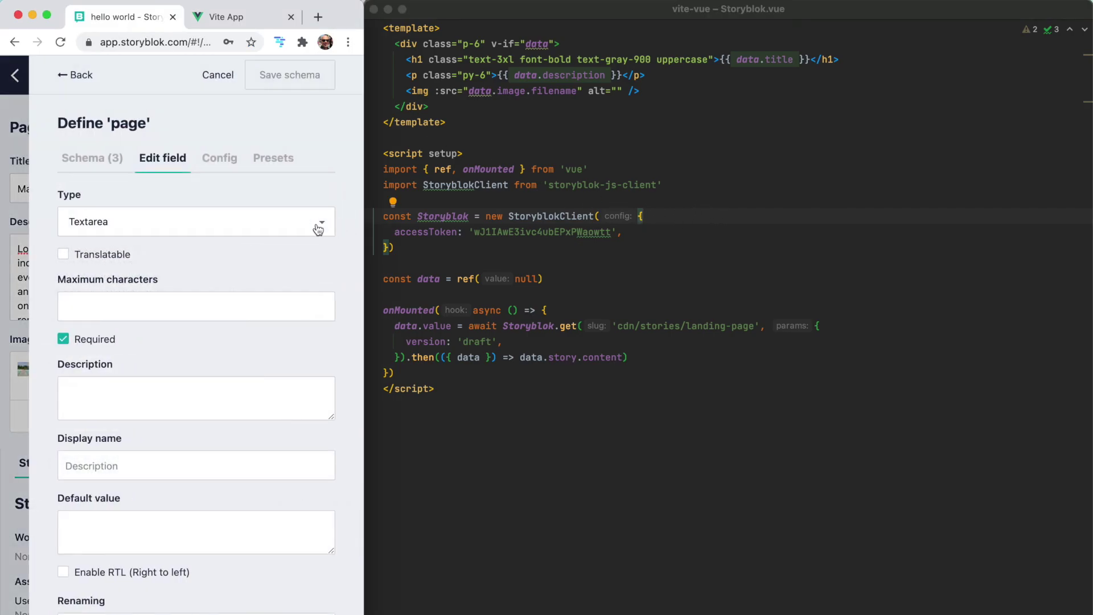
left_click(130, 224)
left_click(305, 300)
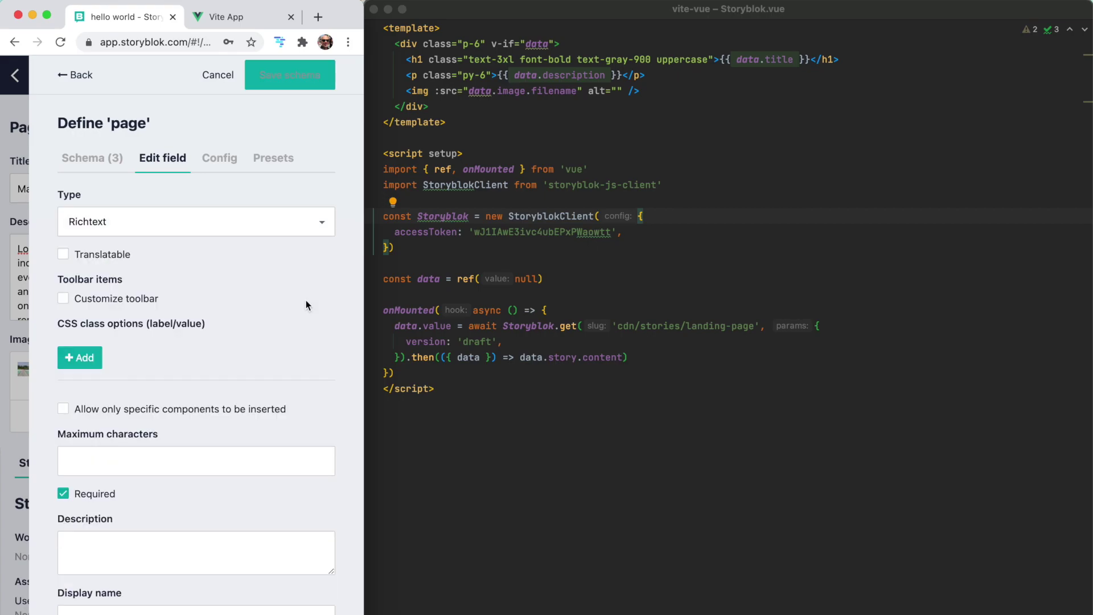
left_click(291, 76)
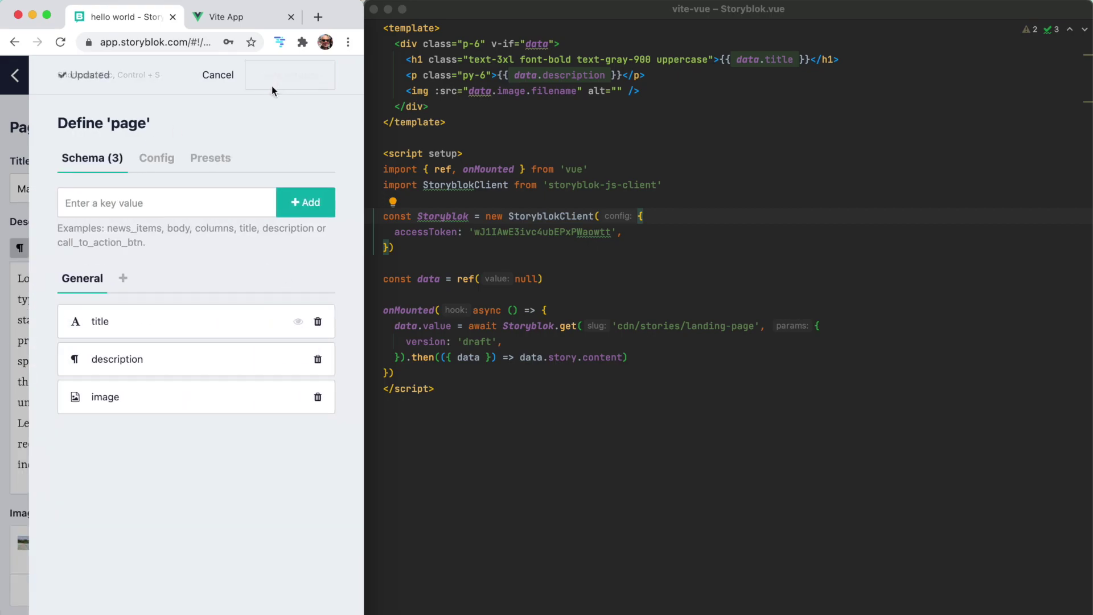
- Bold the opening 'Lorem Ipsum' and the 'Lorem Ipsum' before 'passages' in the Description
left_click(222, 79)
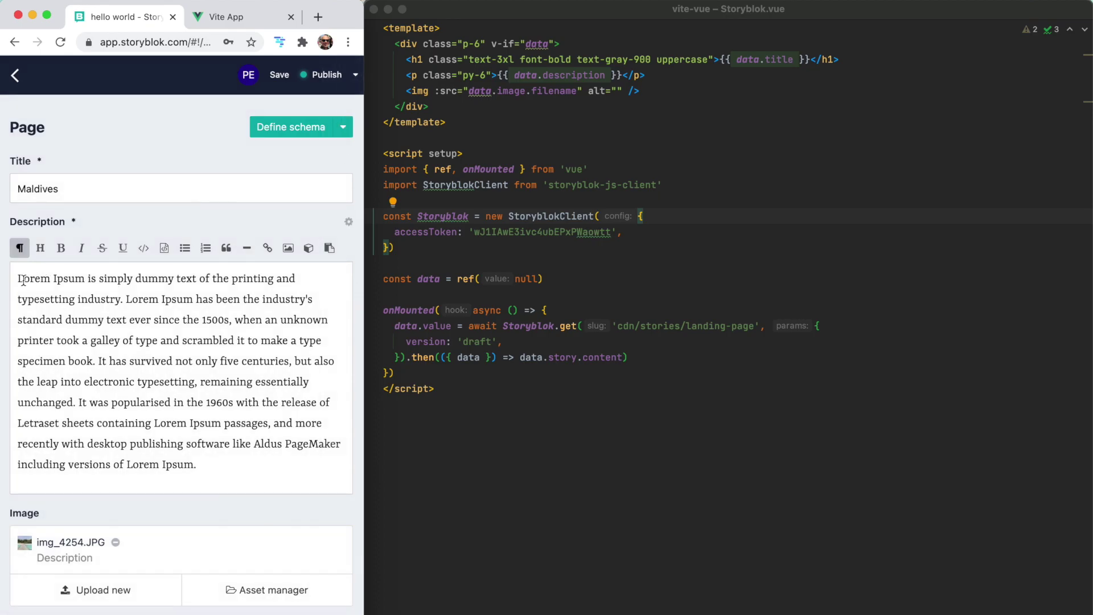
left_click_drag(17, 279, 85, 278)
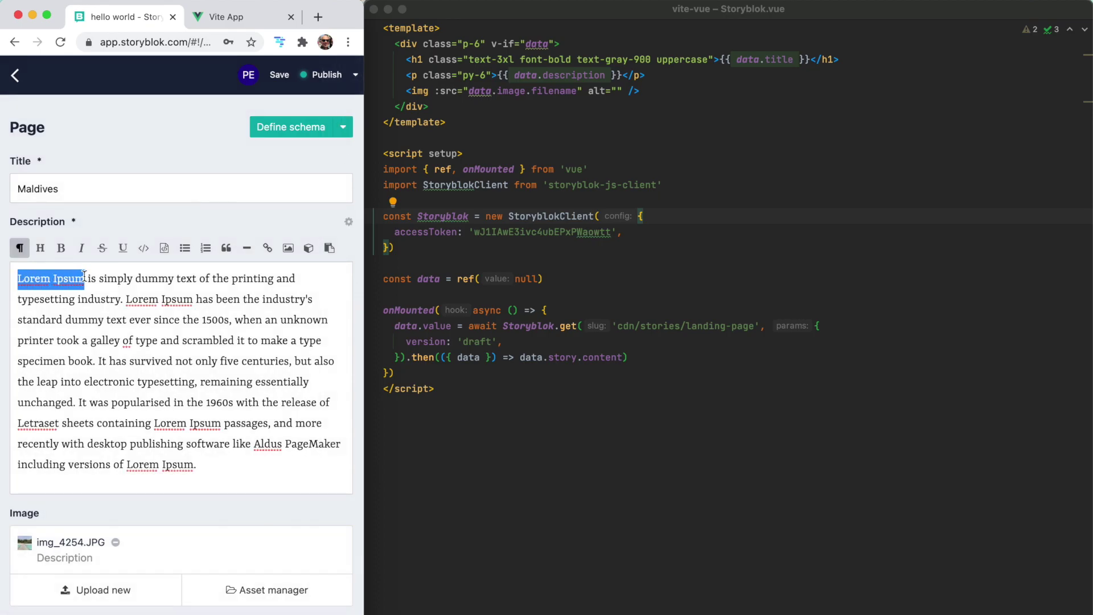
left_click(61, 247)
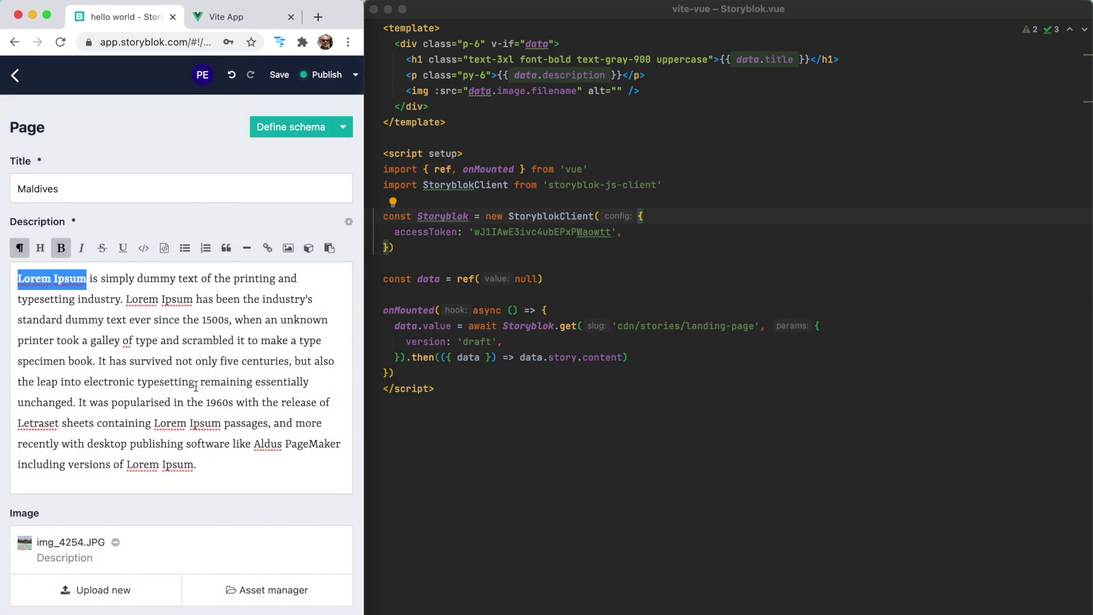
left_click_drag(153, 422, 222, 423)
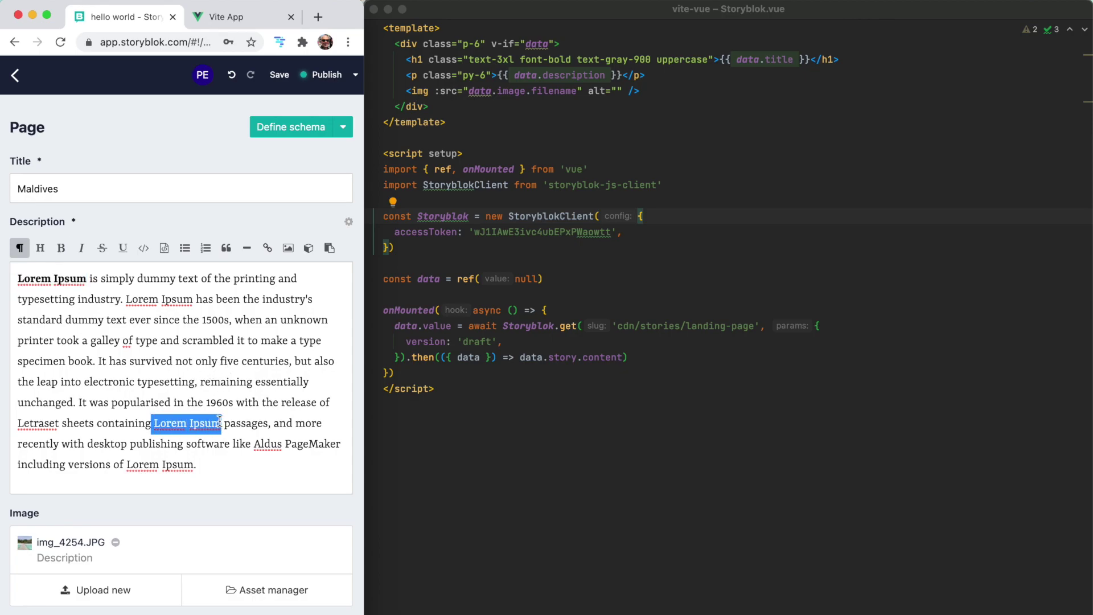
left_click(60, 248)
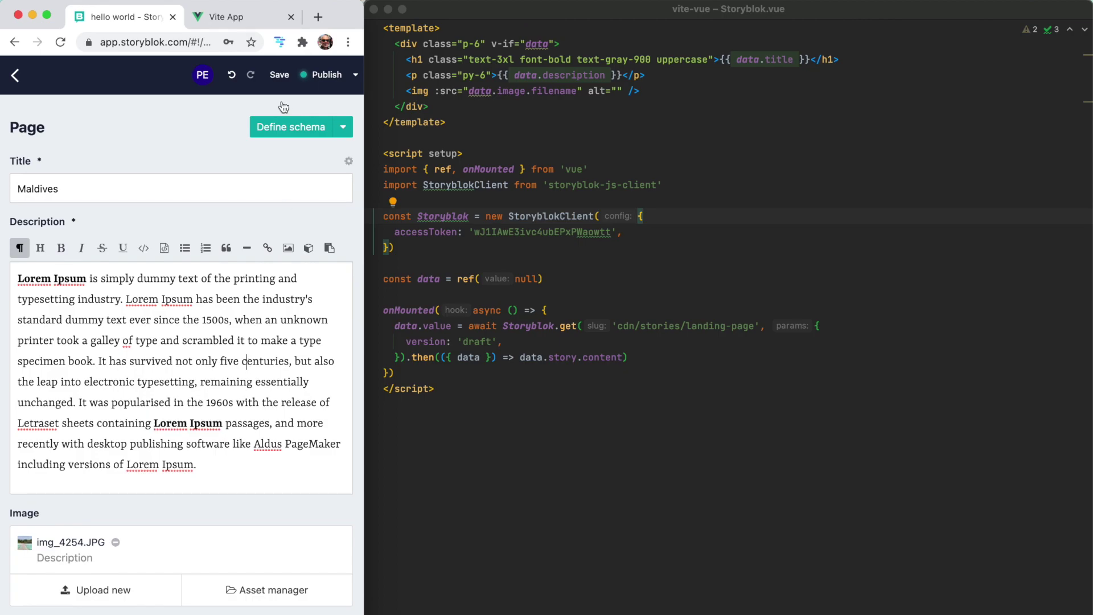
- Save and publish the story
left_click(277, 75)
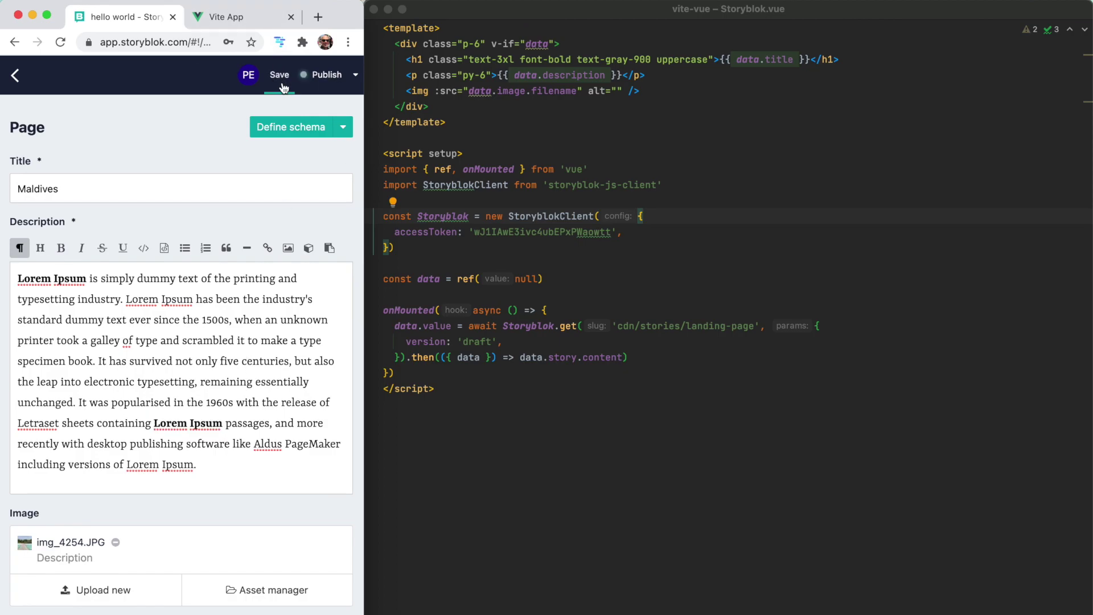
left_click(314, 77)
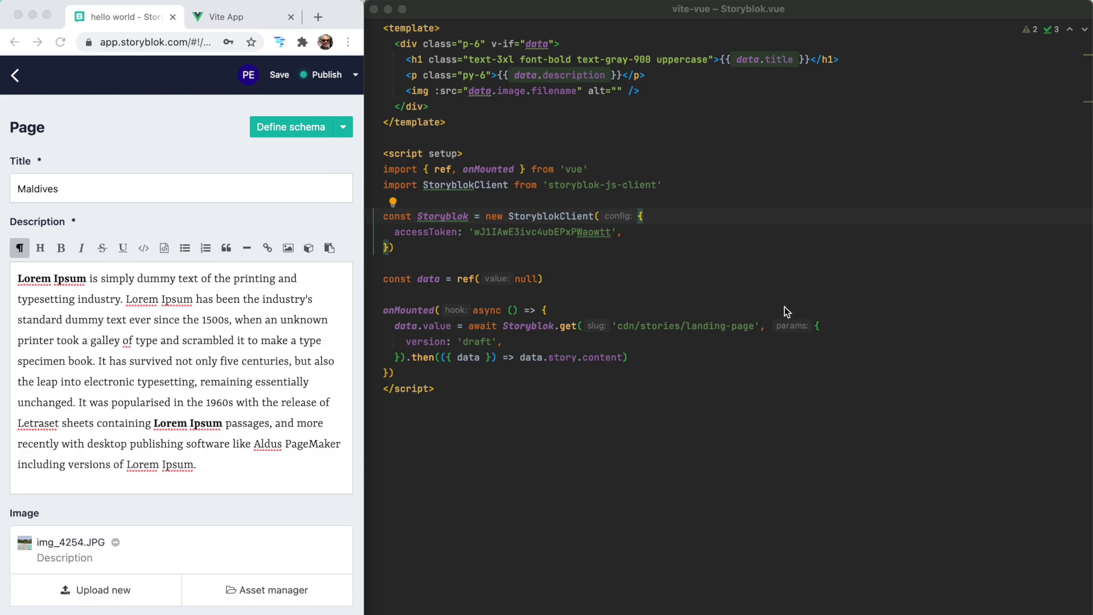
left_click(668, 187)
- Add the RichTextResolver import from storyblok-js-client and declare const resolver = new RichTextResolver()
key("Return")
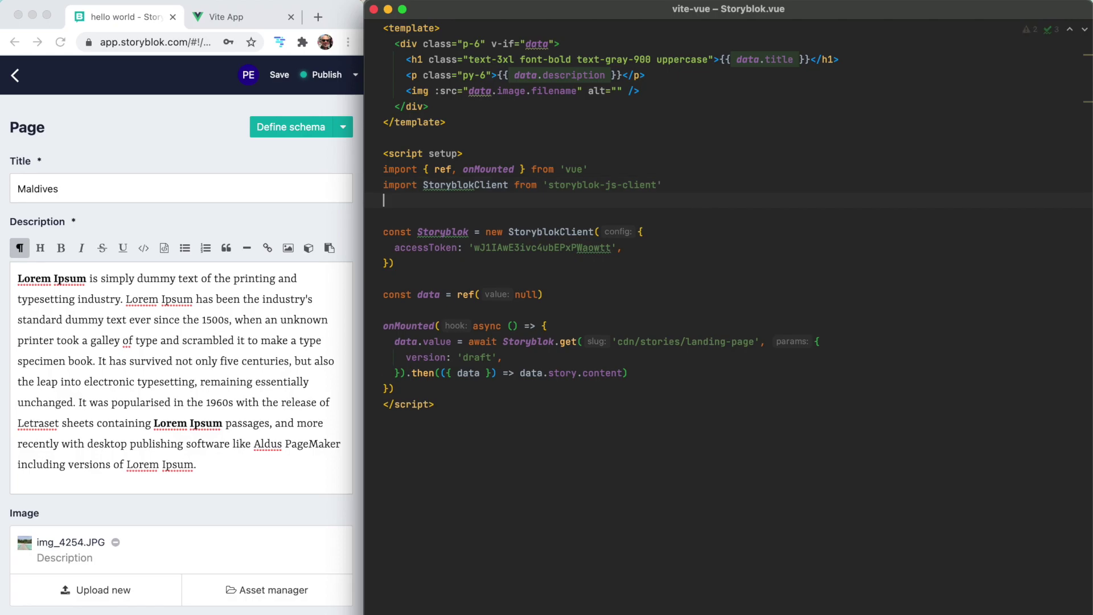
type("import RichTextResolver from 'storyblok-js-client/dist/rich-text-resolver.es'")
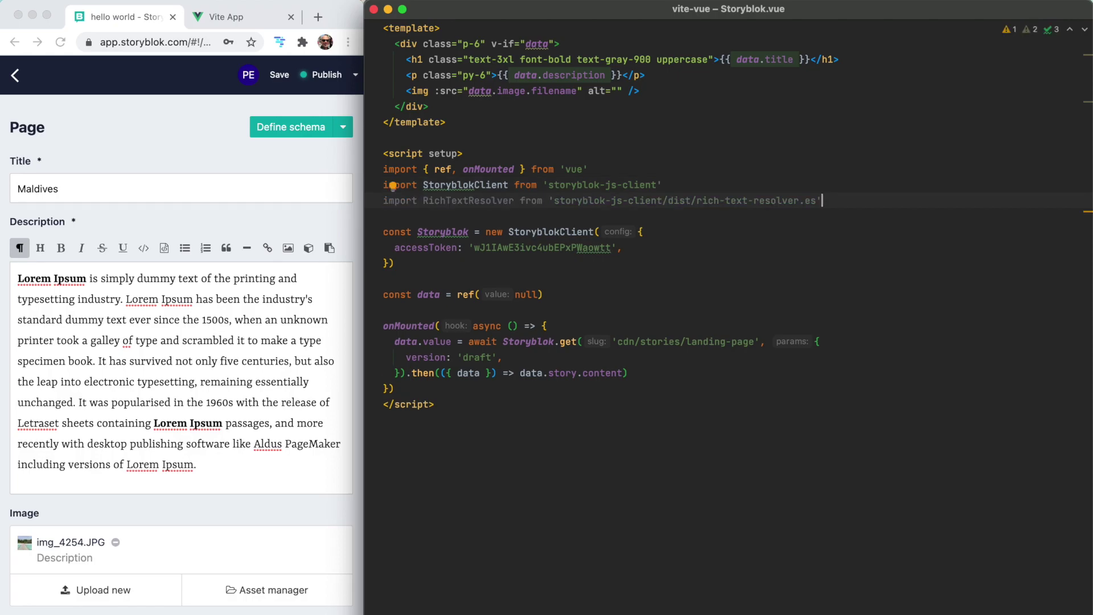
key("Return")
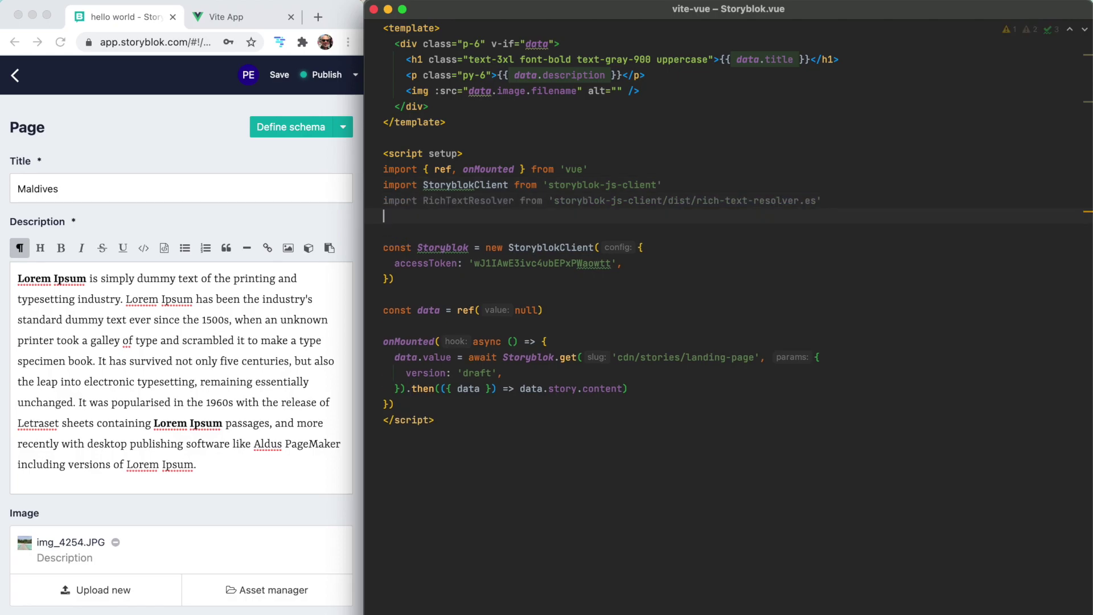
key("Return")
type("const")
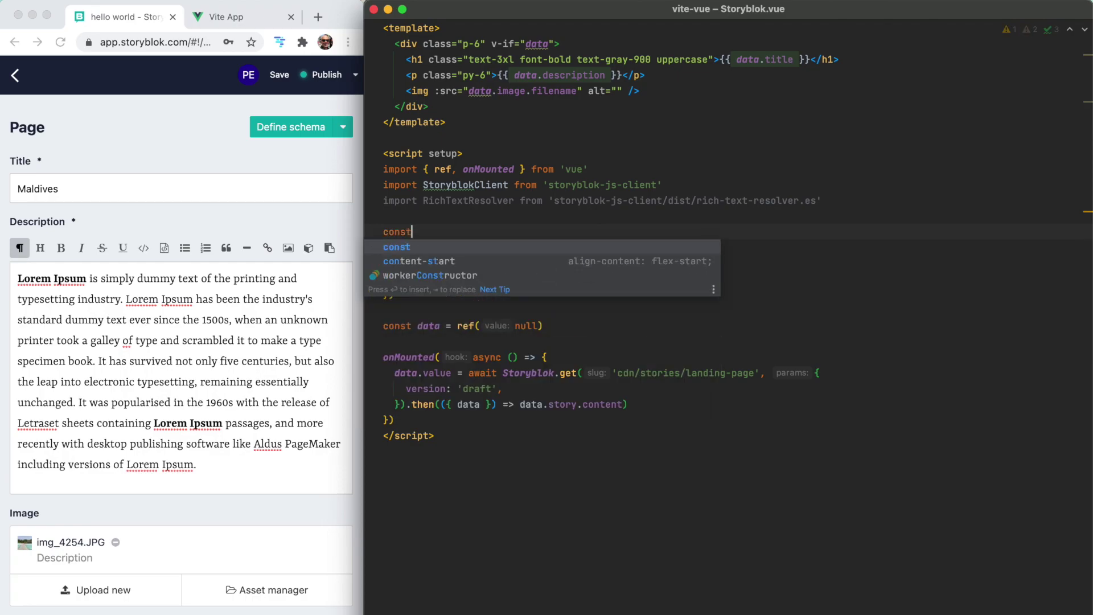
type(" resolver")
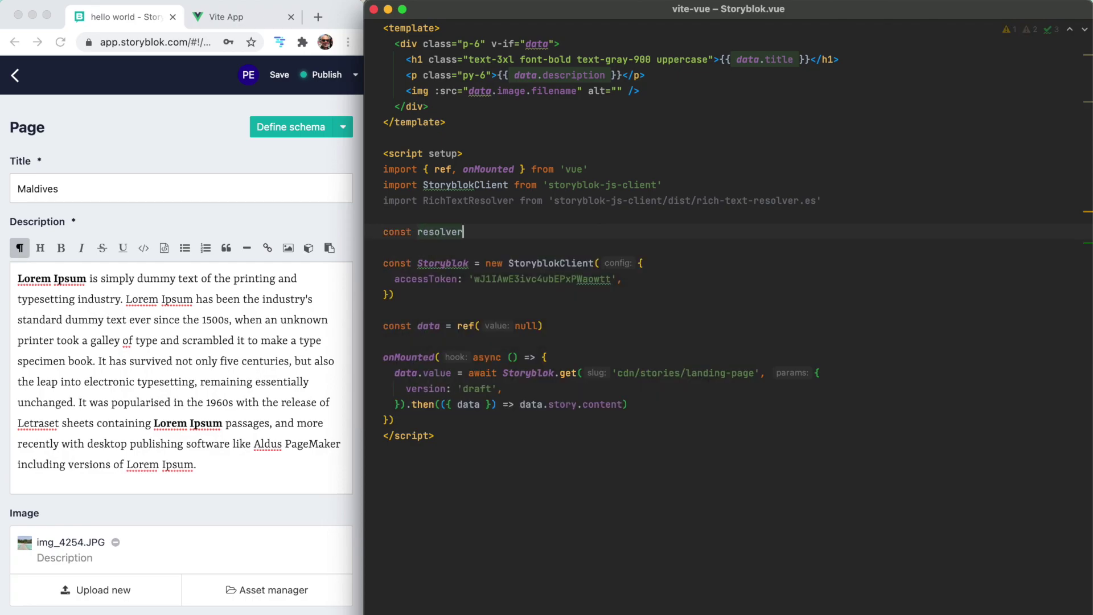
type(" = n")
type("ew ")
type("Rich")
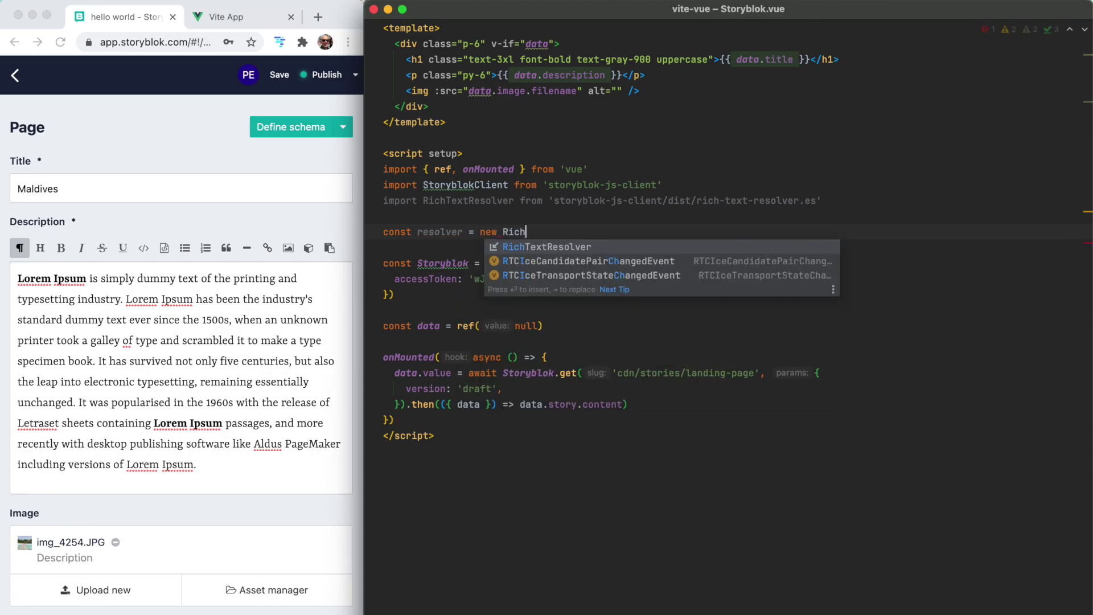
key("Return")
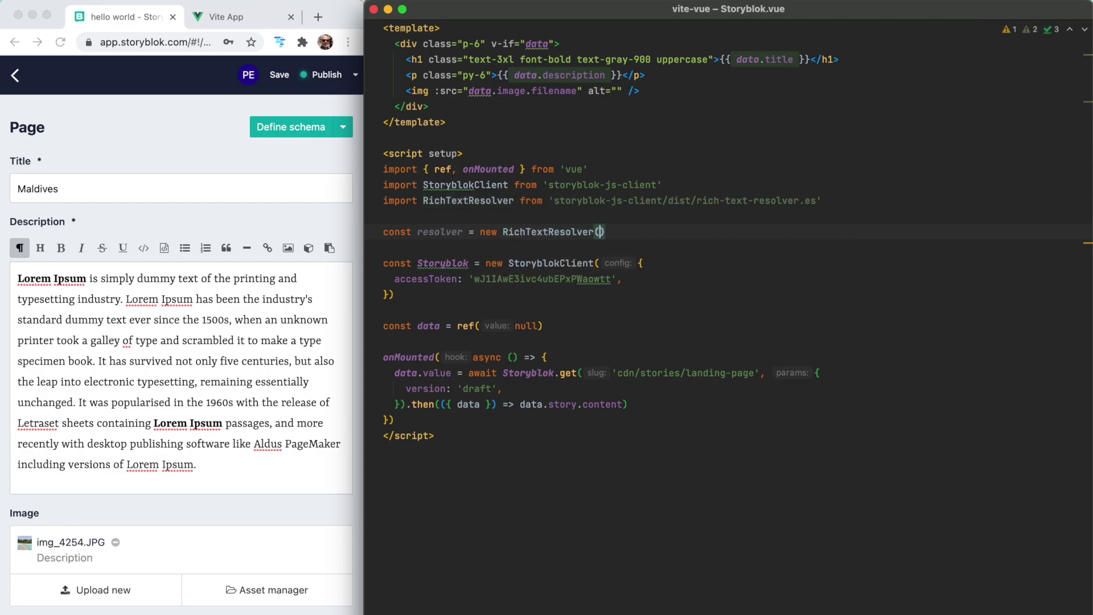
- Duplicate the description paragraph line as a div with a v-html directive
left_click(689, 72)
key("super+d")
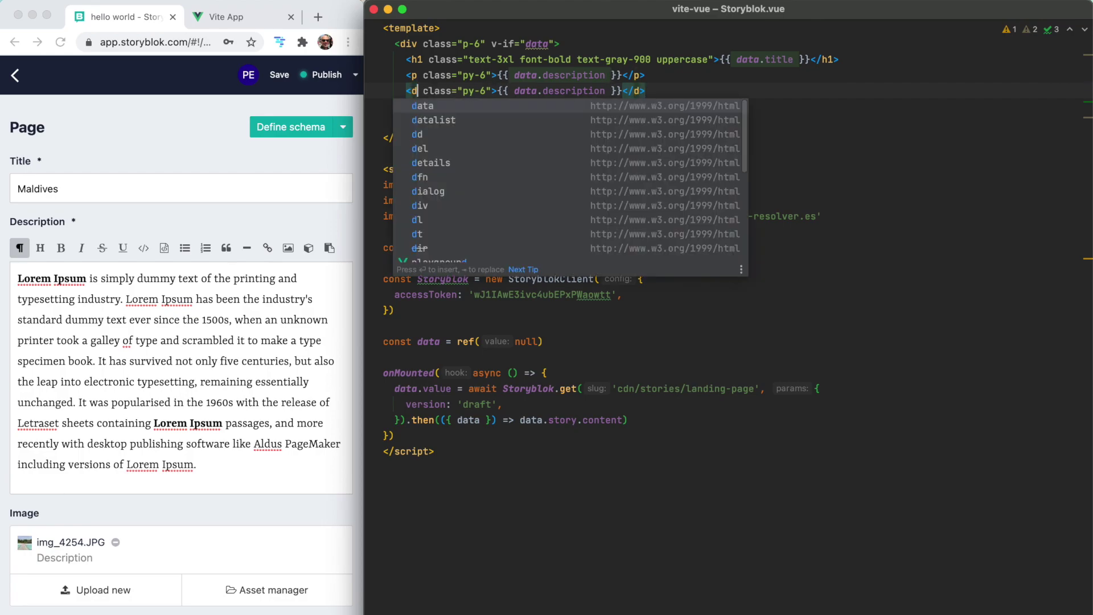
type("iv")
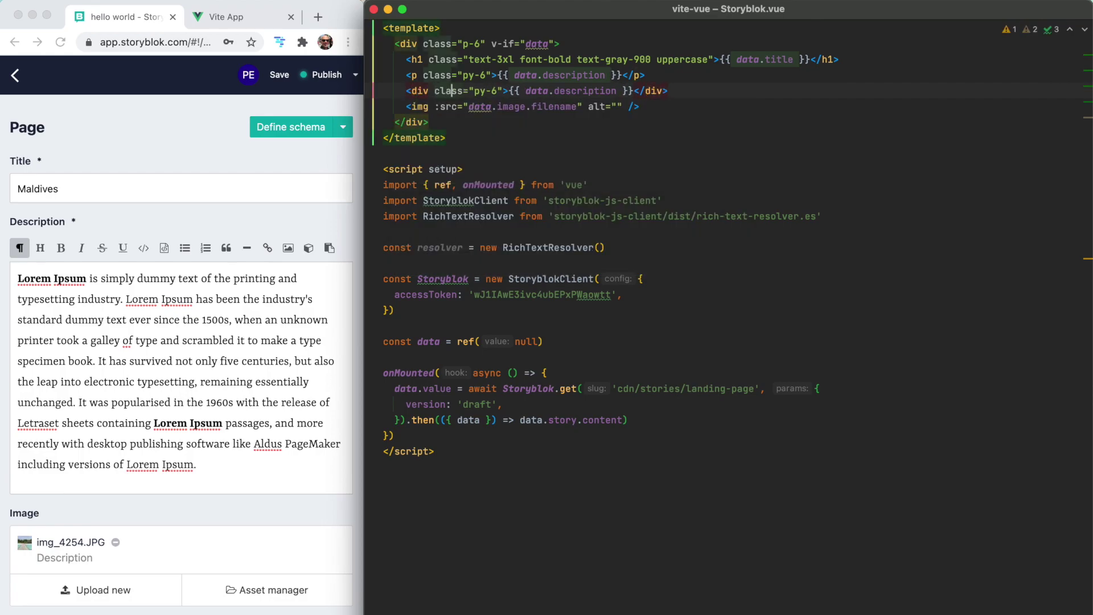
left_click(500, 91)
type("v-")
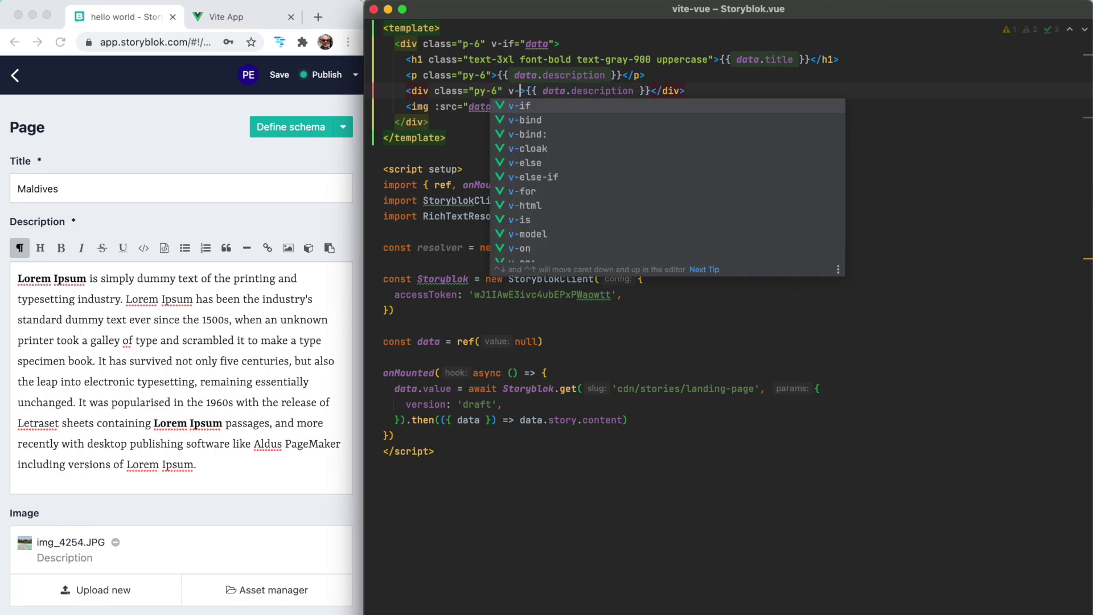
type("html")
key("Return")
type("=\"")
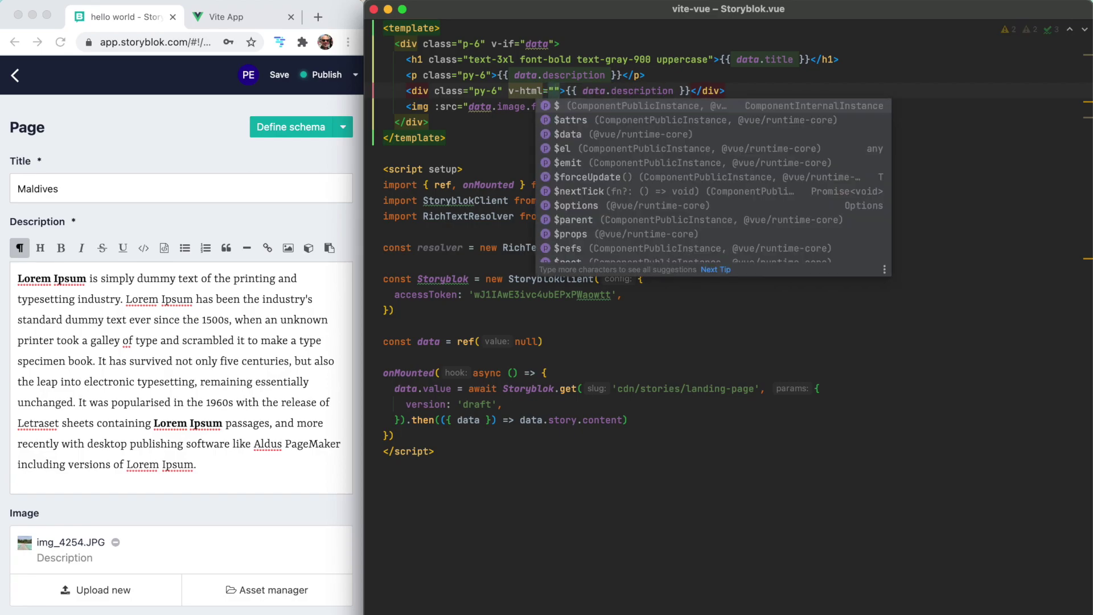
type("resolv")
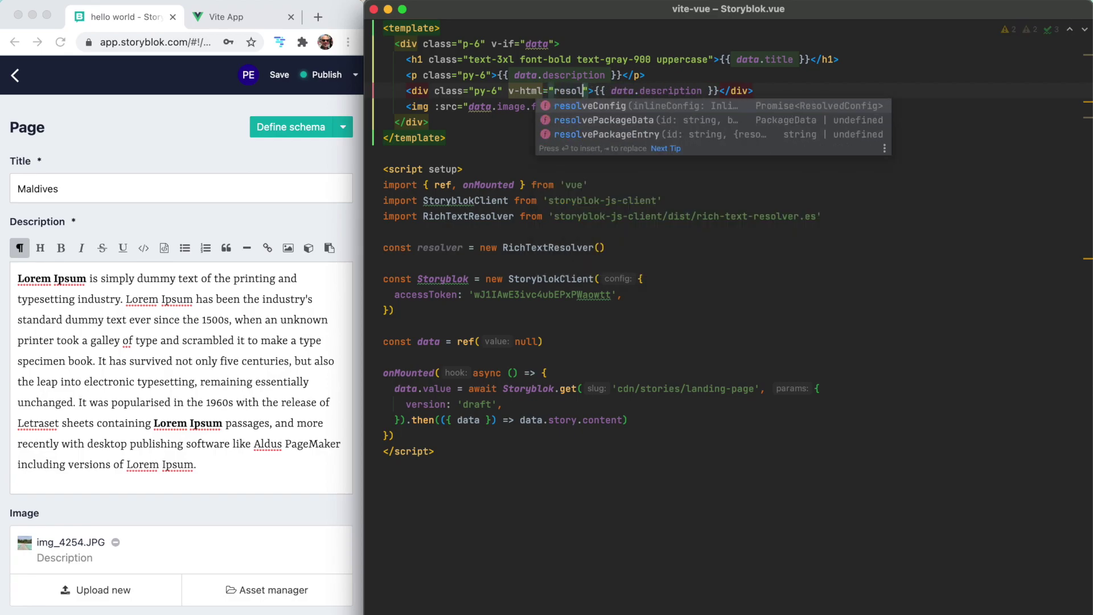
type("er.render")
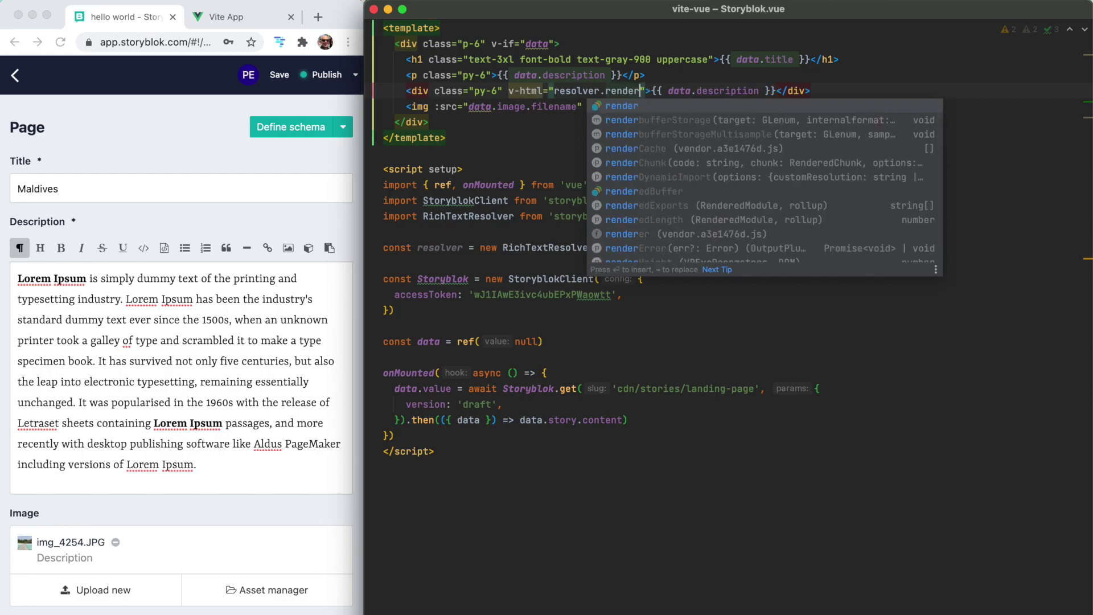
type("(")
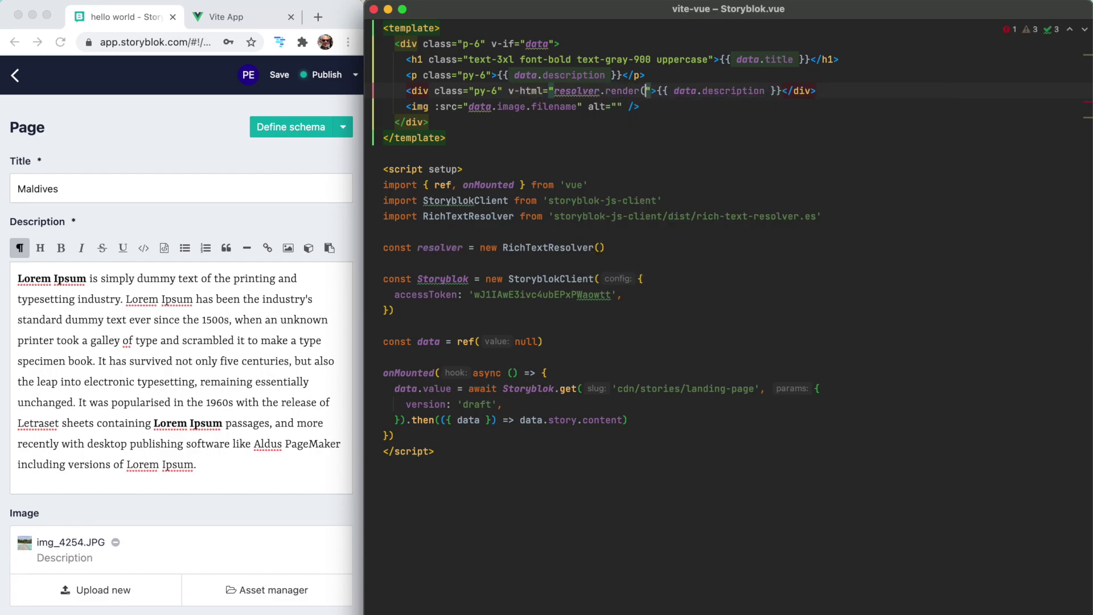
type(")")
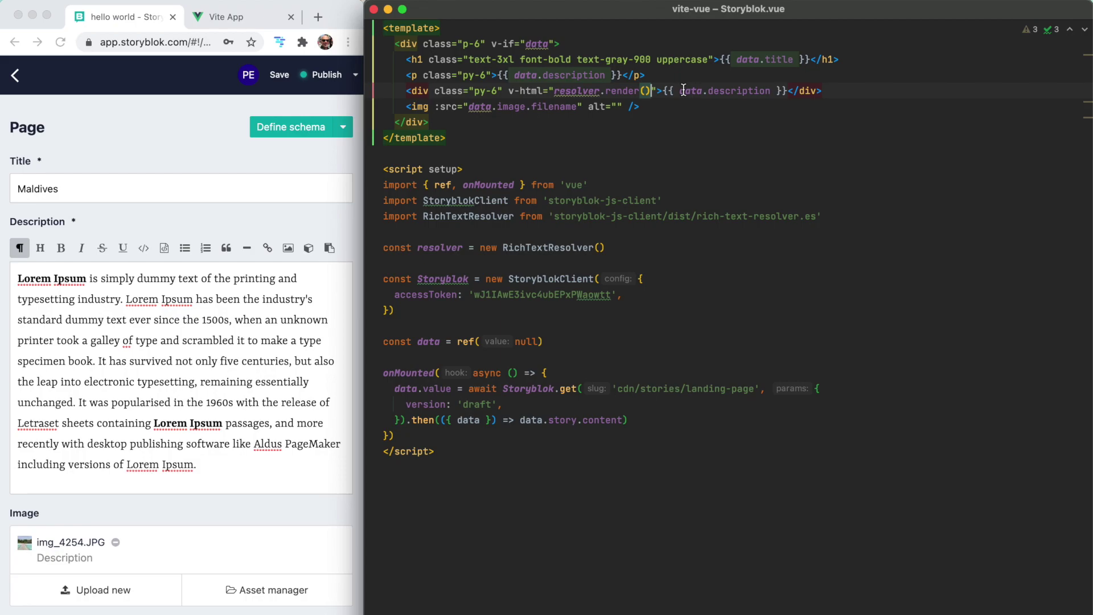
- Bind v-html to resolver.render(data.description), drop the mustache braces, and delete the old paragraph
left_click_drag(681, 91, 770, 91)
key("super+x")
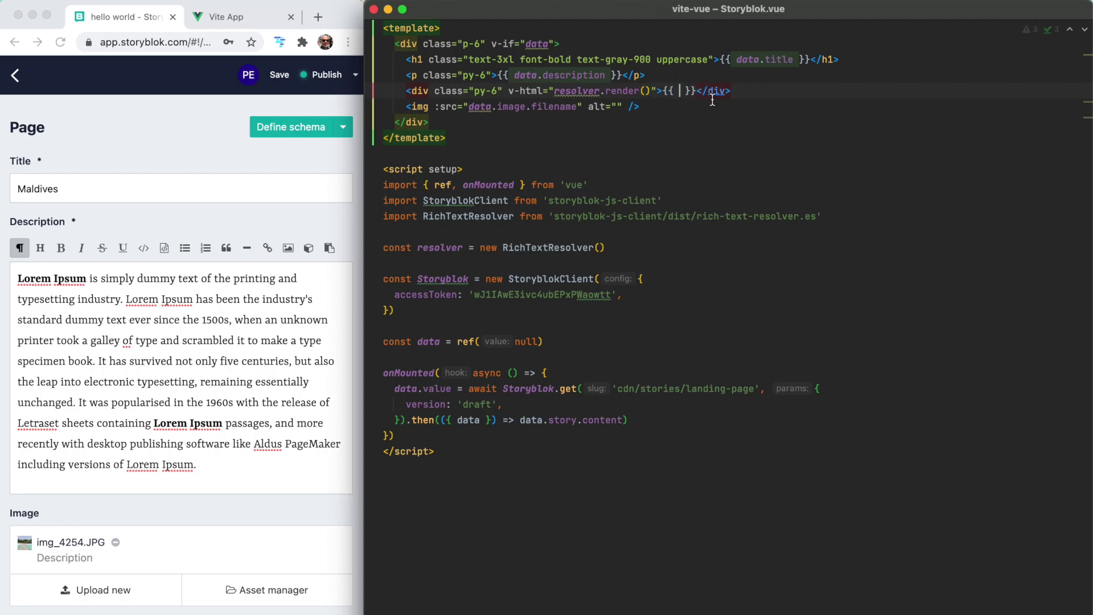
left_click(645, 90)
key("super+v")
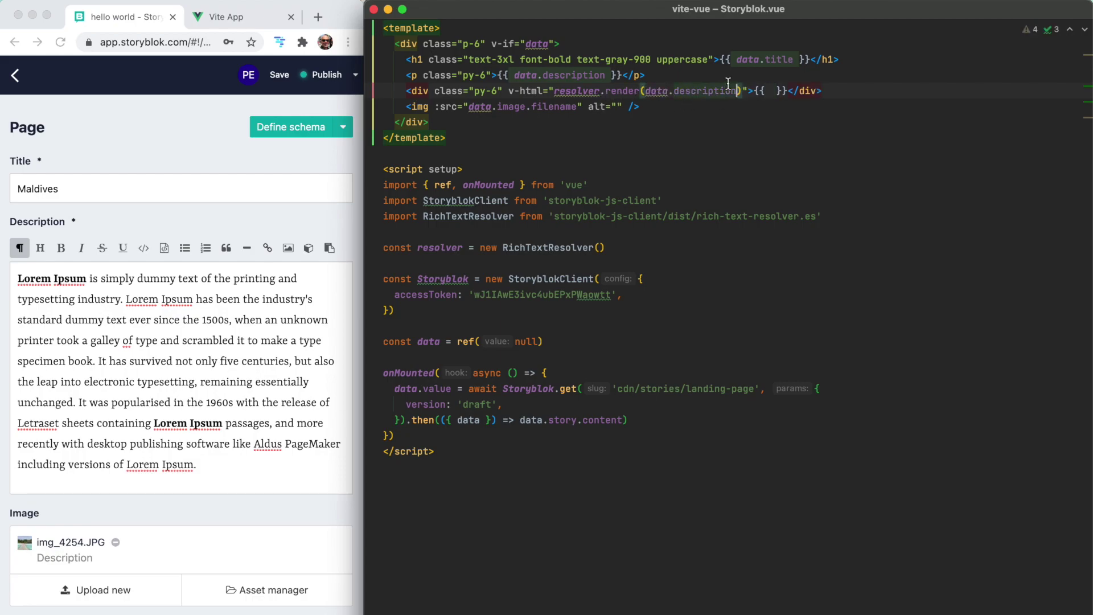
left_click_drag(756, 91, 789, 90)
key("BackSpace")
left_click(685, 77)
key("super+BackSpace")
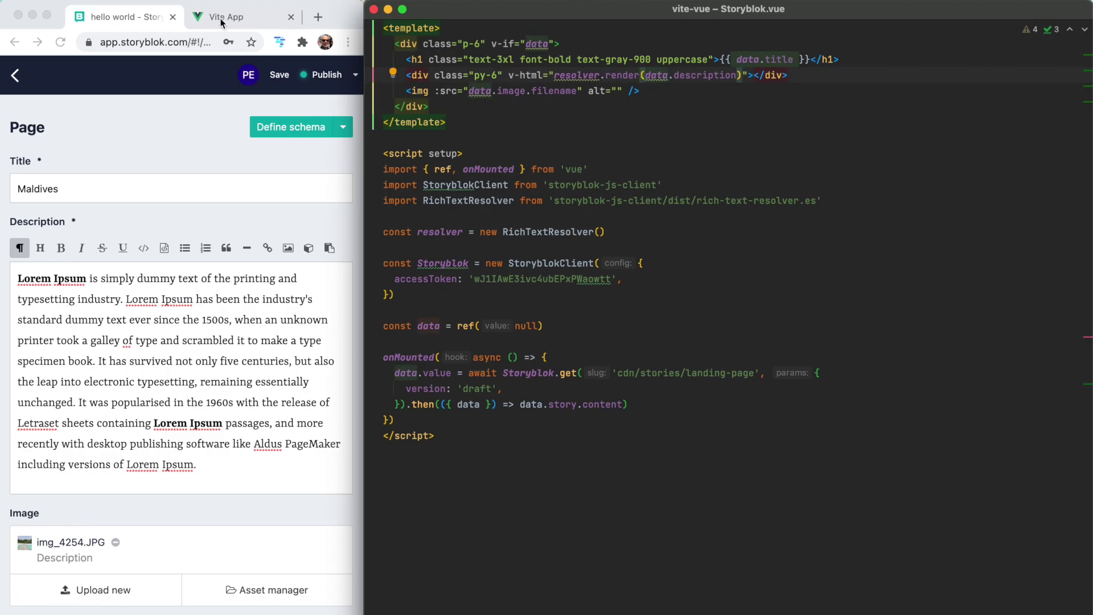
- Italicise '1500s' in the Storyblok description
left_click(224, 19)
left_click(564, 123)
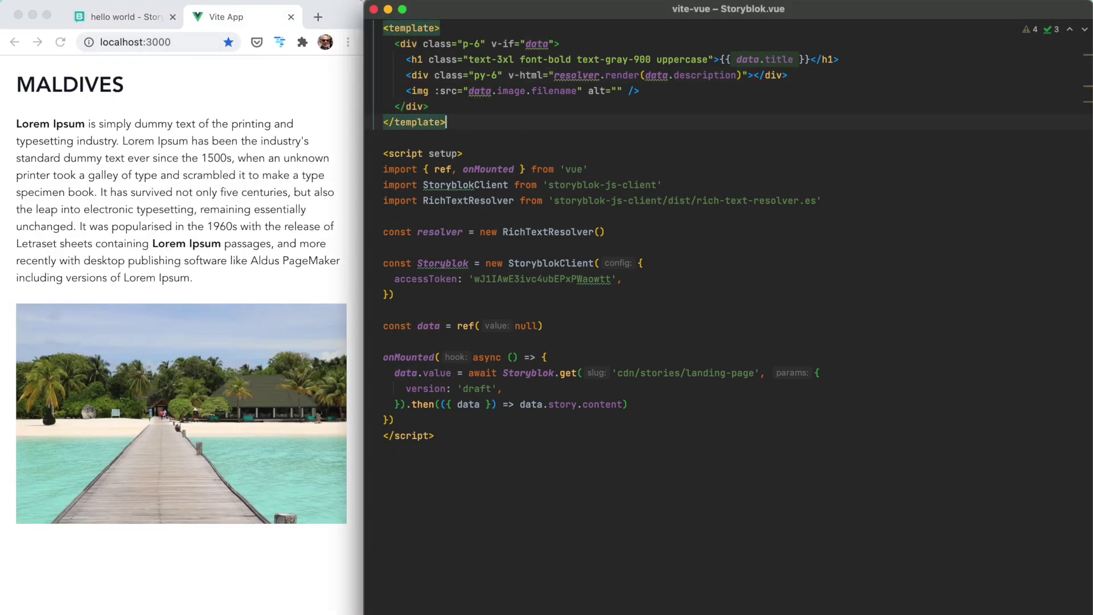
left_click(117, 16)
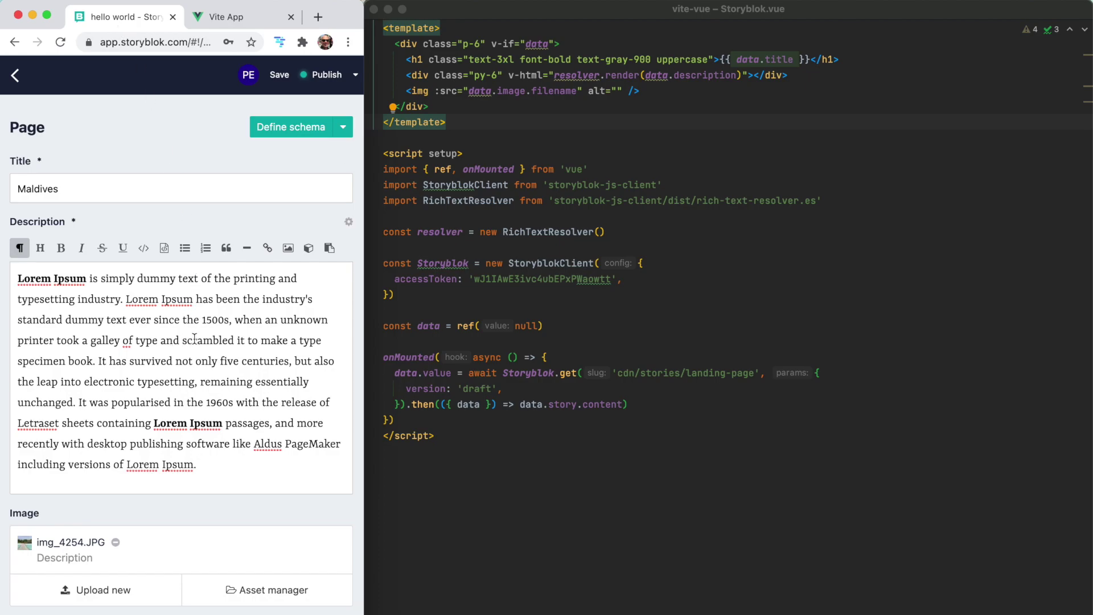
left_click_drag(204, 319, 230, 319)
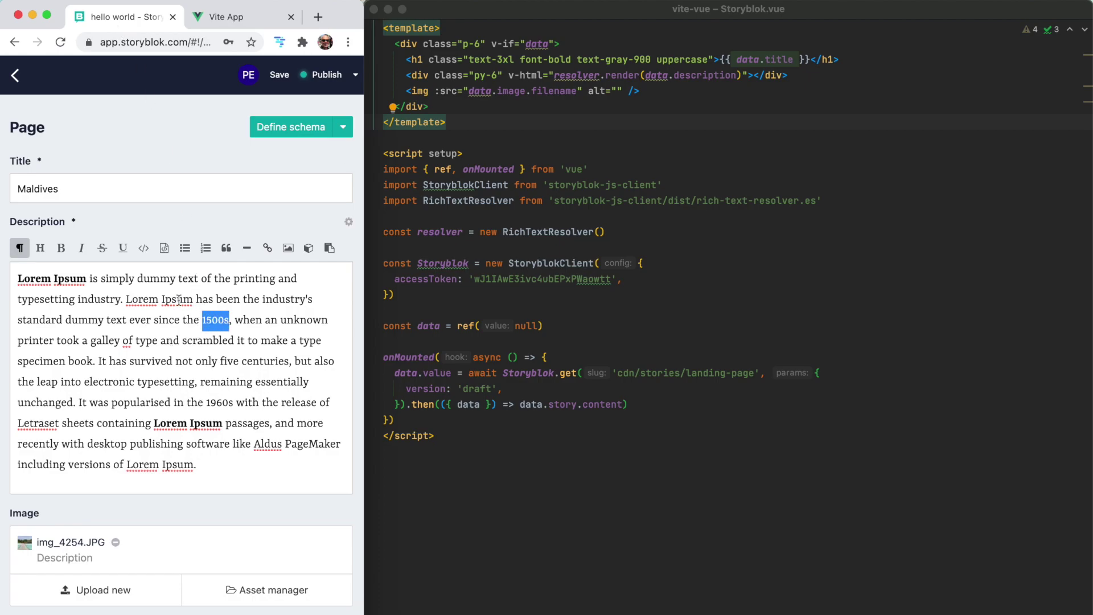
left_click(83, 248)
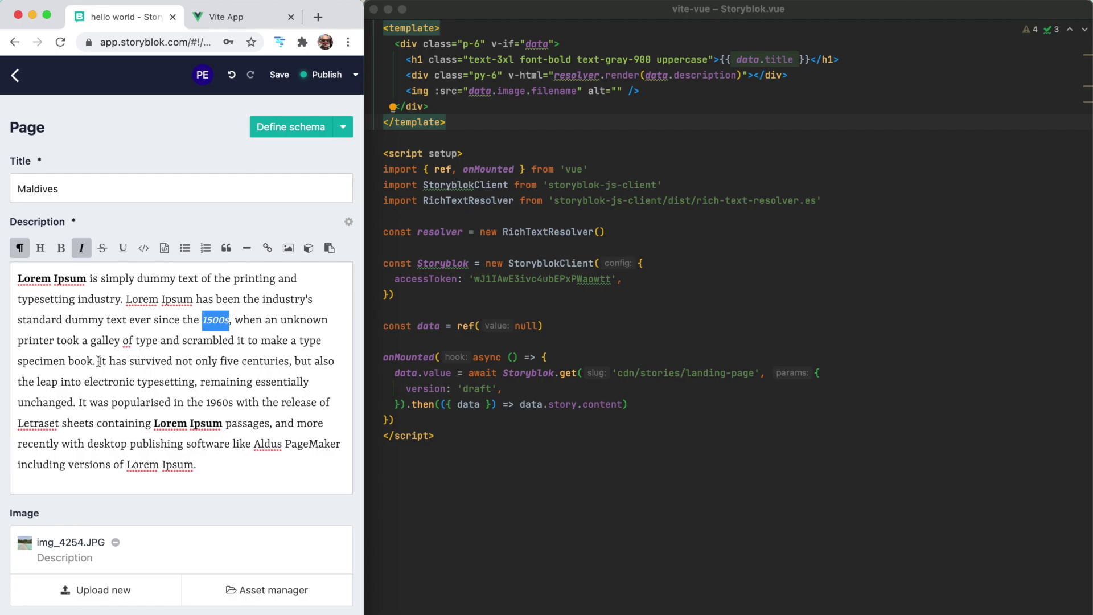
- Strike through 'It has survived … unchanged.', publish the story, and reload the Vite page
left_click_drag(99, 360, 75, 402)
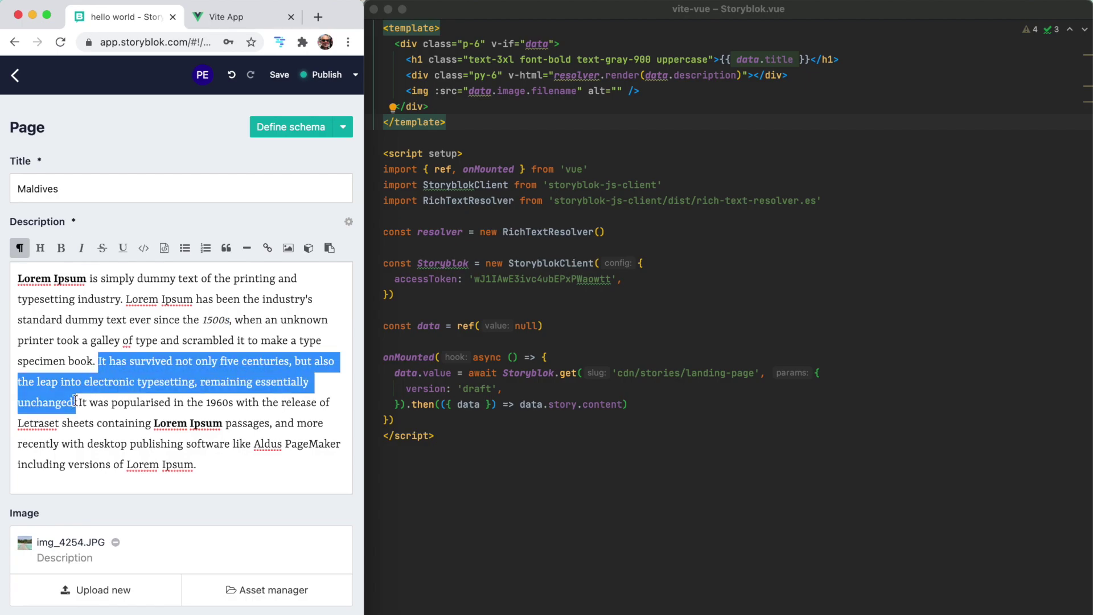
left_click(102, 250)
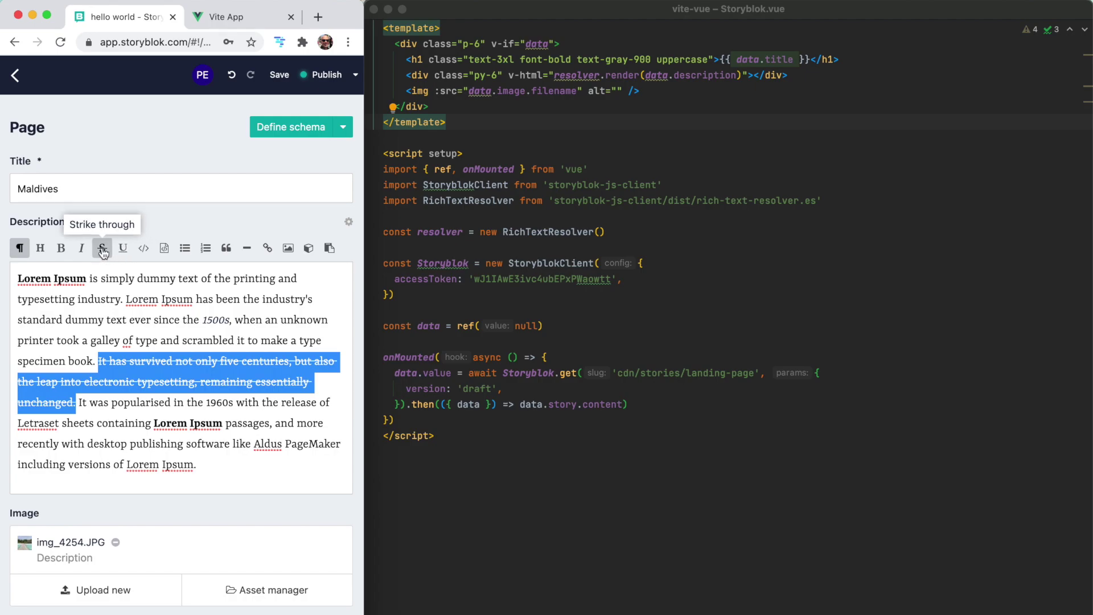
left_click(280, 75)
left_click(315, 77)
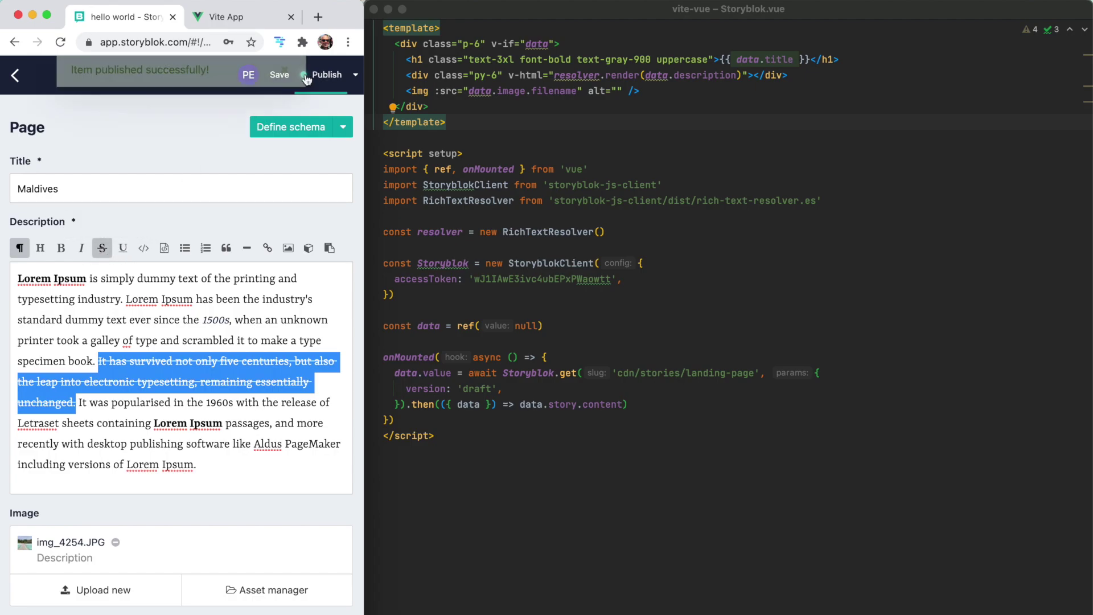
left_click(229, 20)
left_click(60, 42)
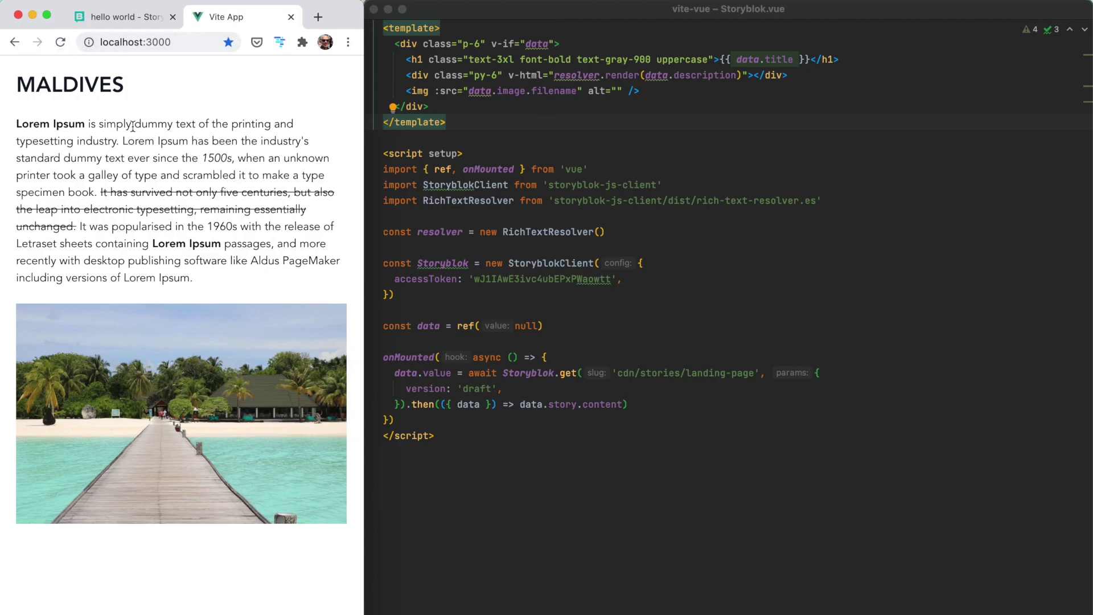